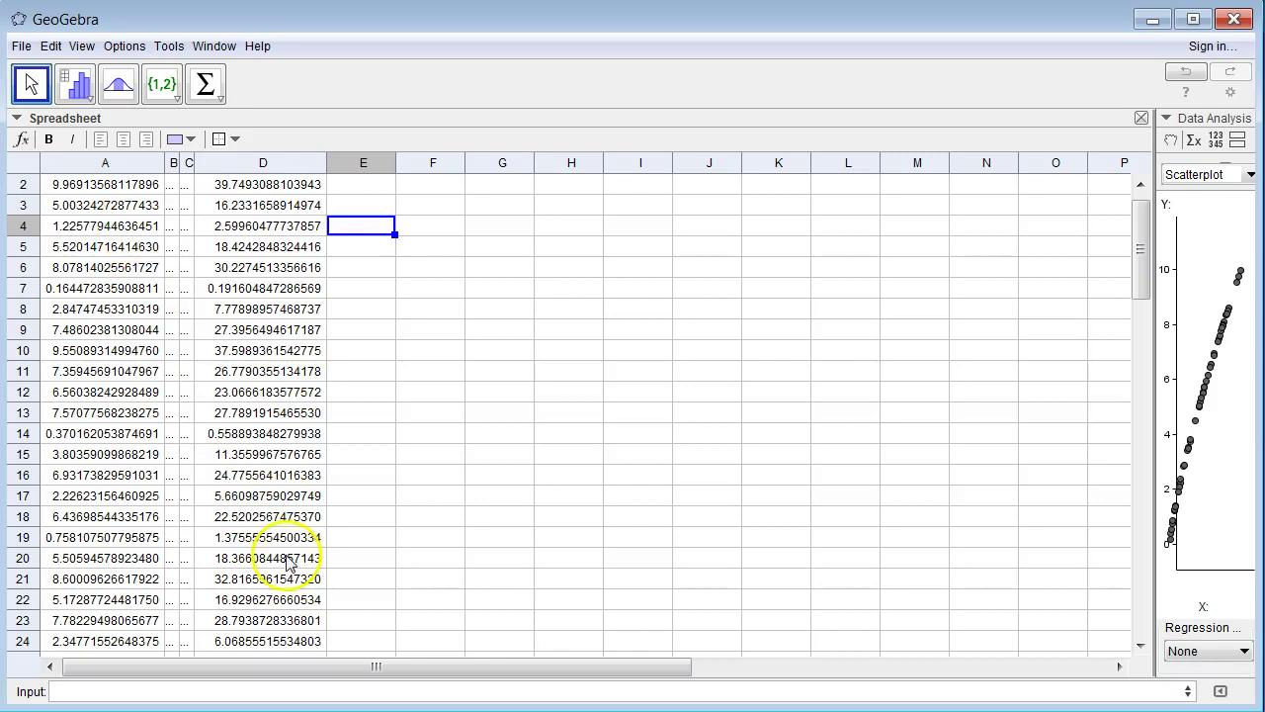
# Widen the Data Analysis panel and maximize it so the Column A vs Column D scatterplot fills the window
pyautogui.moveTo(56, 355)
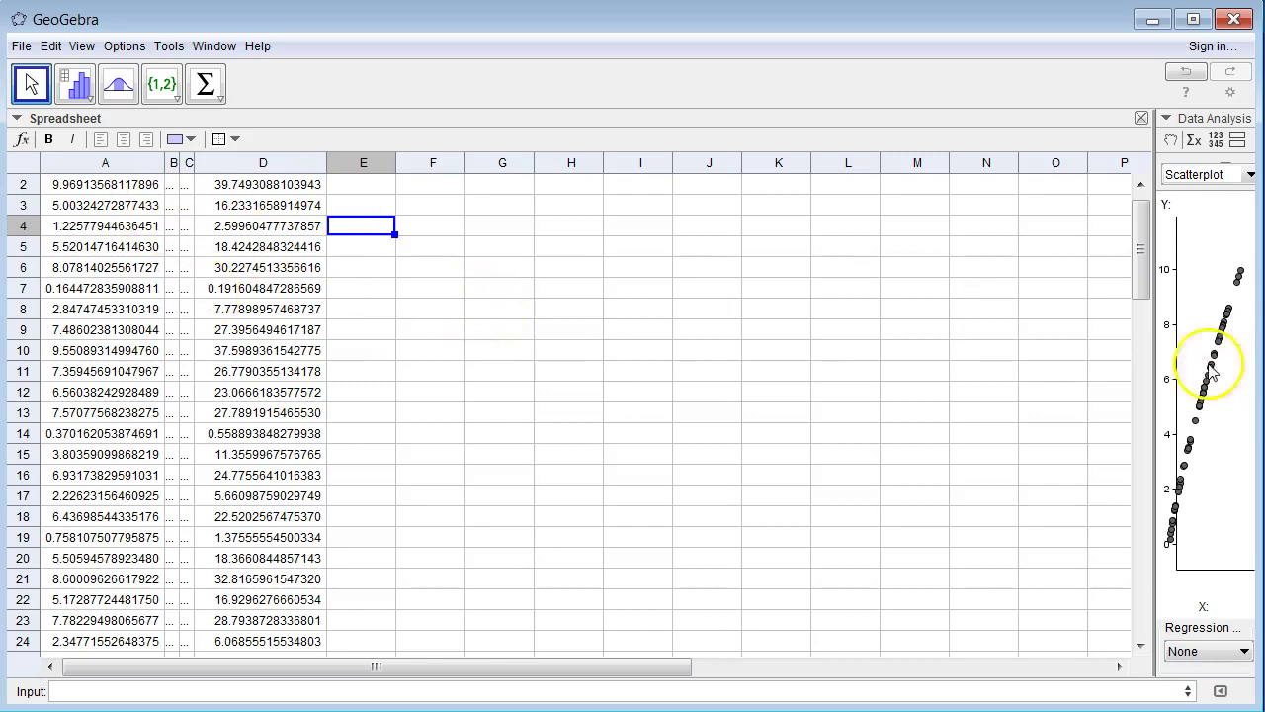
pyautogui.moveTo(1142, 237); pyautogui.dragTo(1146, 364)
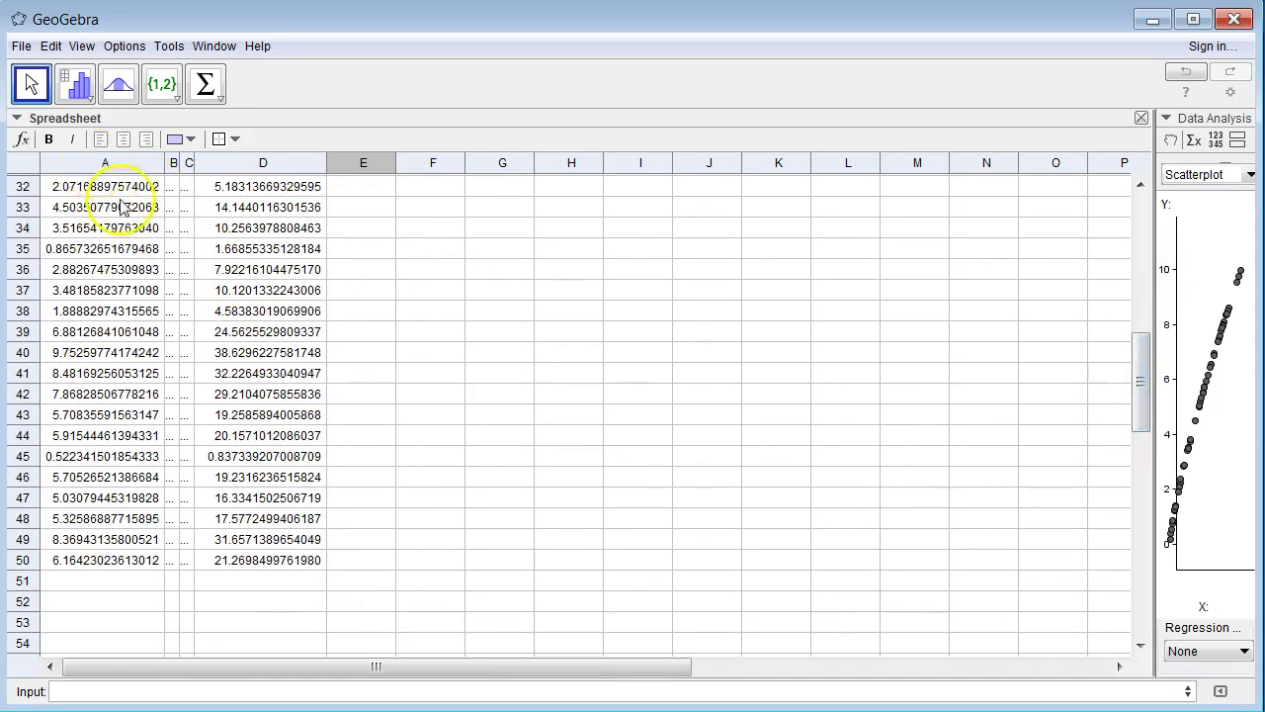
pyautogui.moveTo(1143, 390); pyautogui.dragTo(1143, 254)
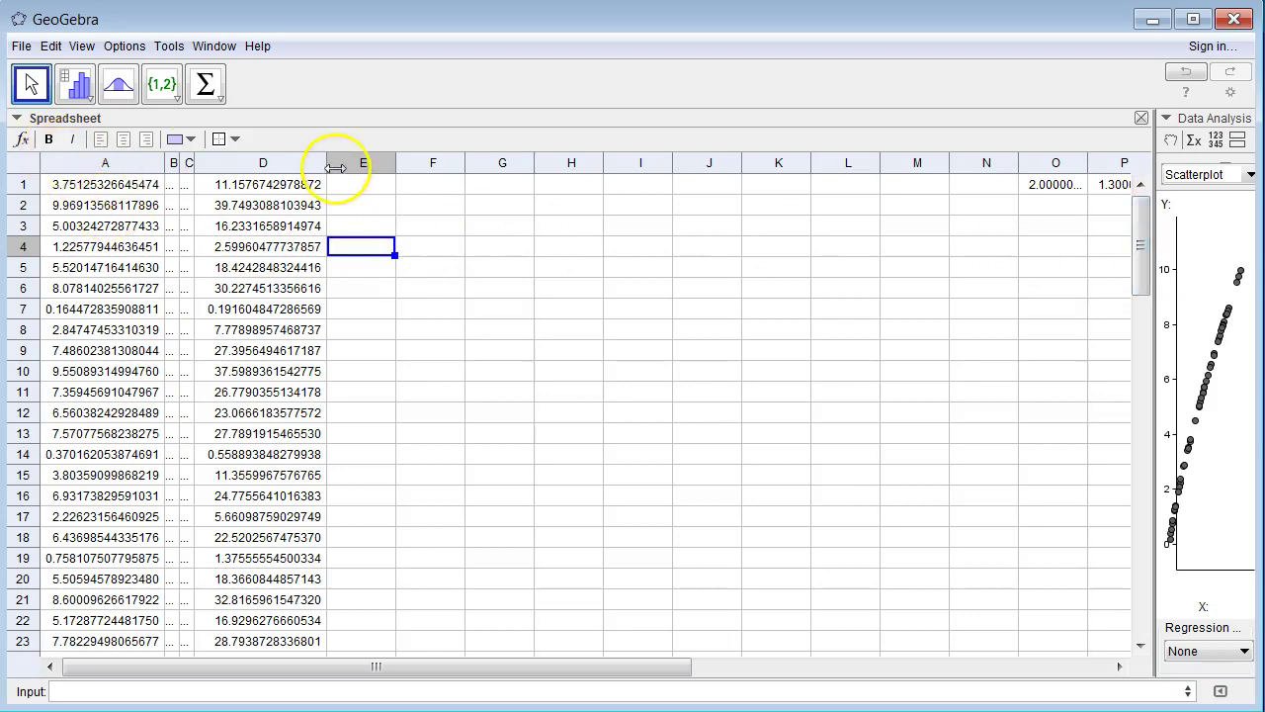
pyautogui.click(1146, 285)
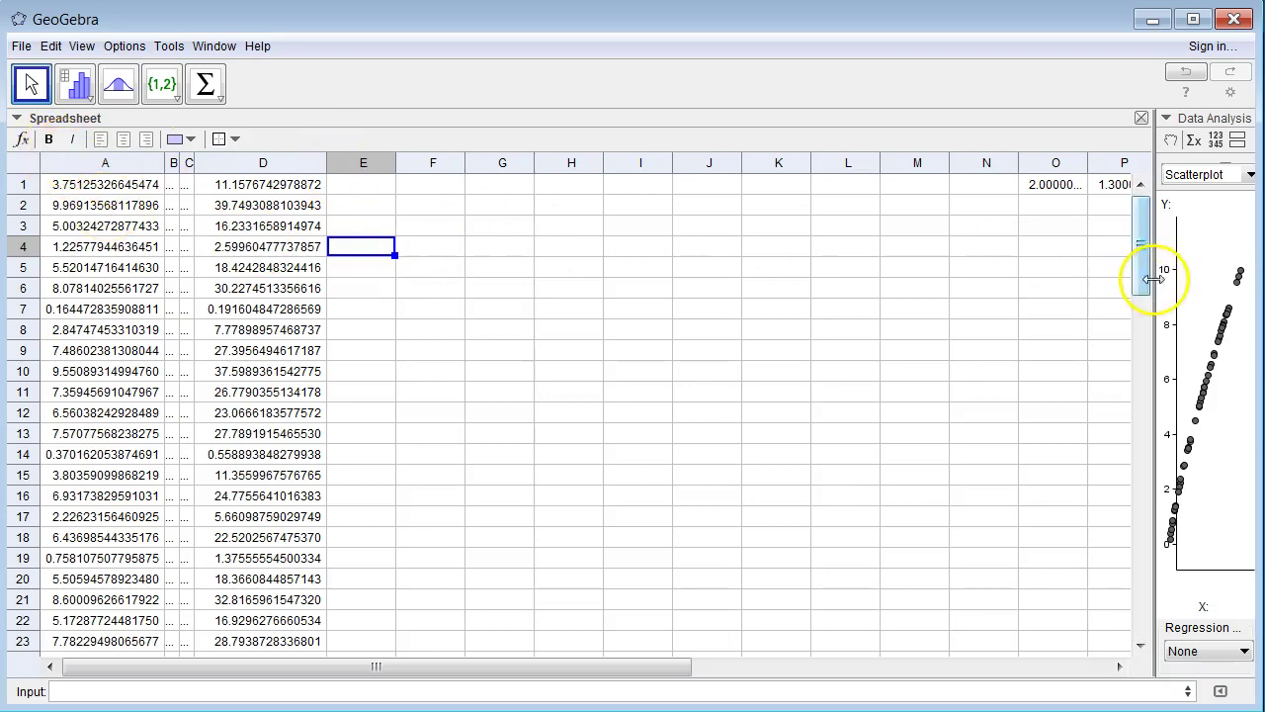
pyautogui.moveTo(1152, 274); pyautogui.dragTo(339, 253)
pyautogui.click(330, 112)
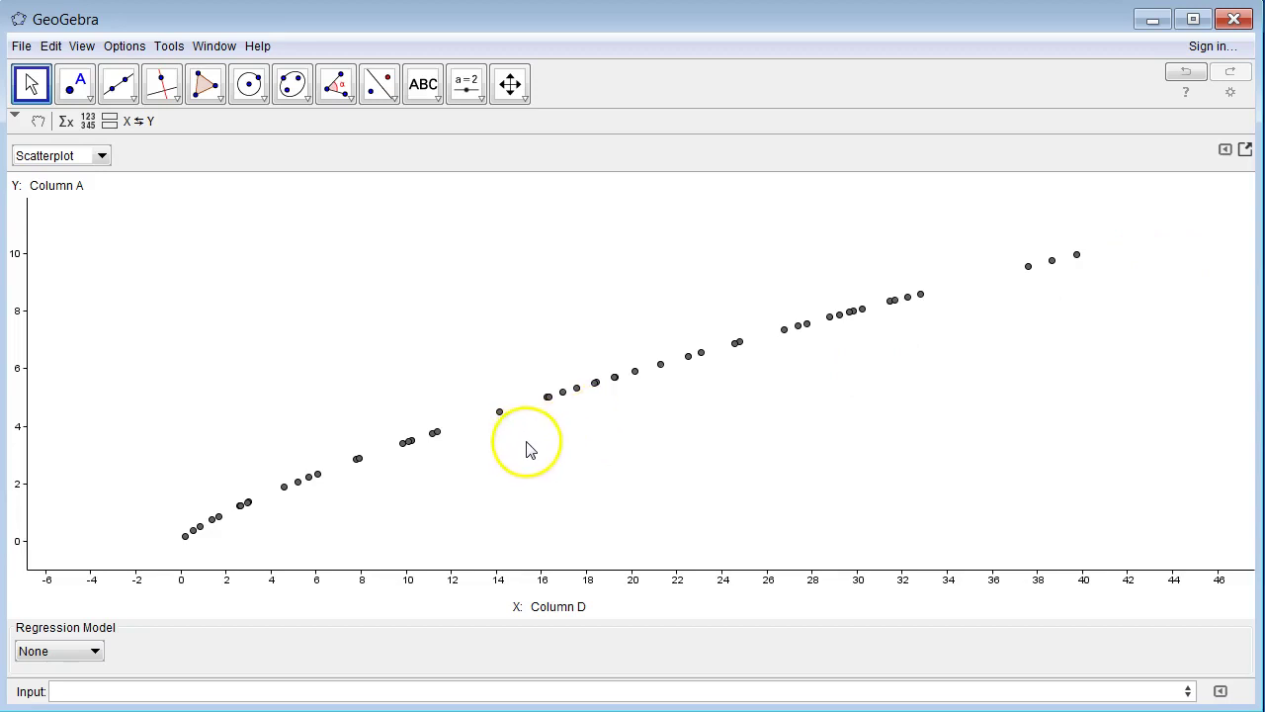
# Open the Regression Model dropdown, currently set to None
pyautogui.click(96, 654)
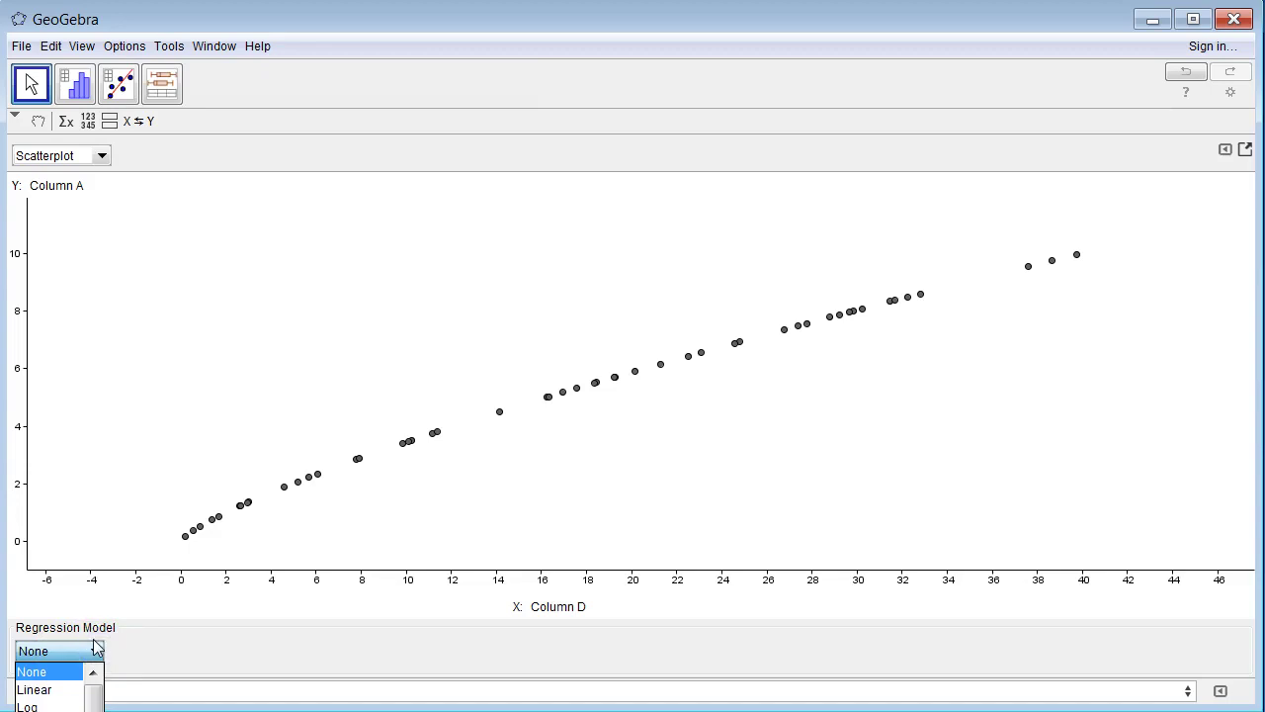
# Fit a Linear regression (y = 0.2439x + 0.7772), inspect its residual plot, then return to the scatterplot
pyautogui.click(66, 691)
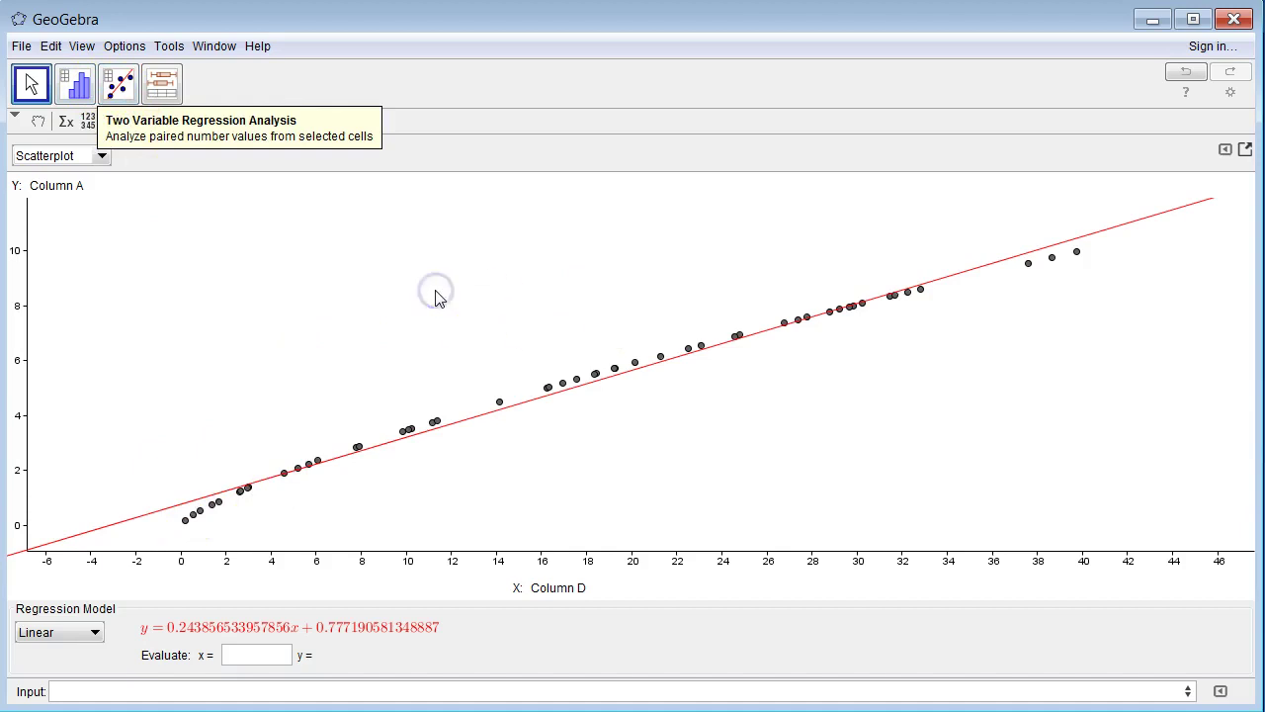
pyautogui.click(101, 156)
pyautogui.click(79, 195)
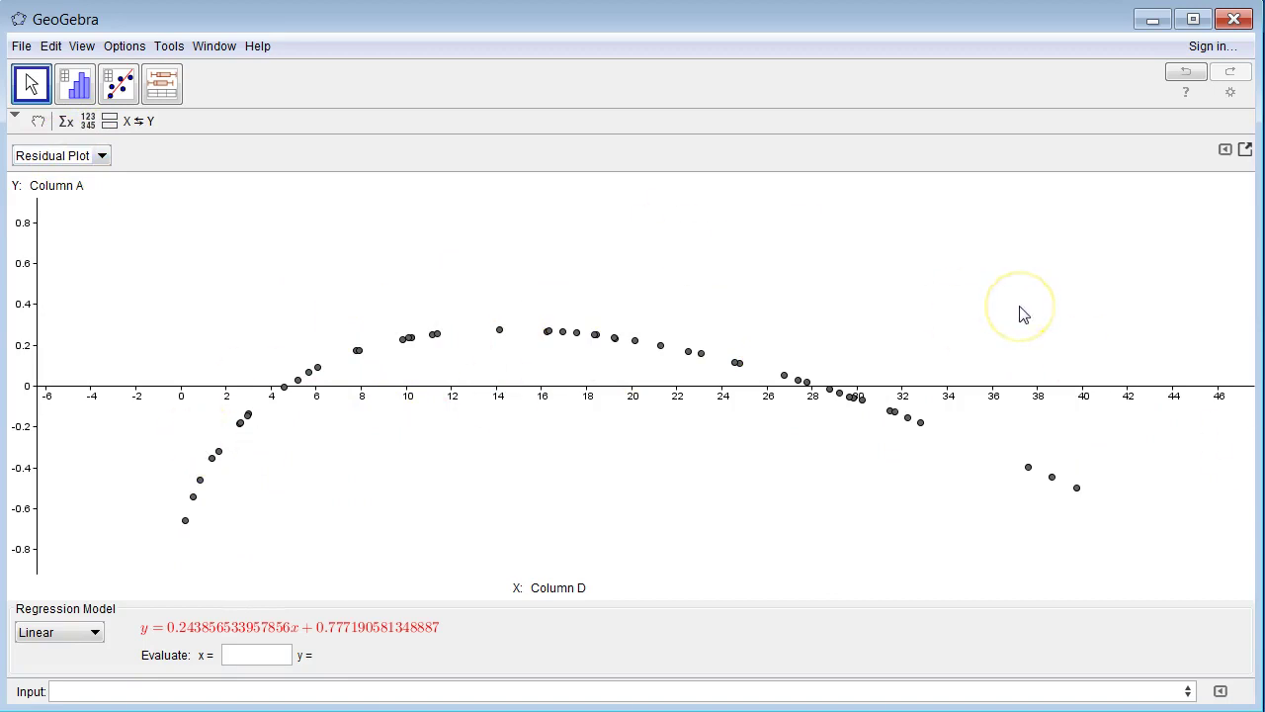
pyautogui.click(102, 156)
pyautogui.click(85, 175)
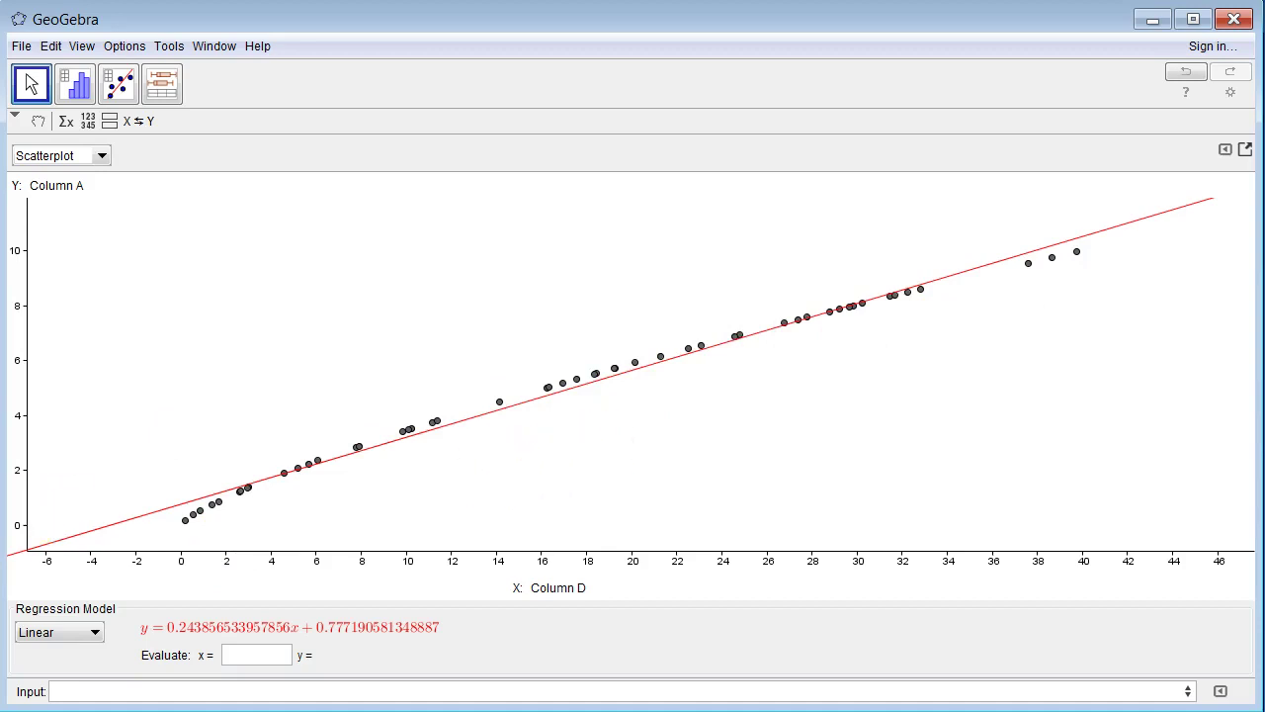
# Fit a Log regression, y = −0.1907 + 2.1545 ln(x), and view its U-shaped residual plot
pyautogui.click(95, 633)
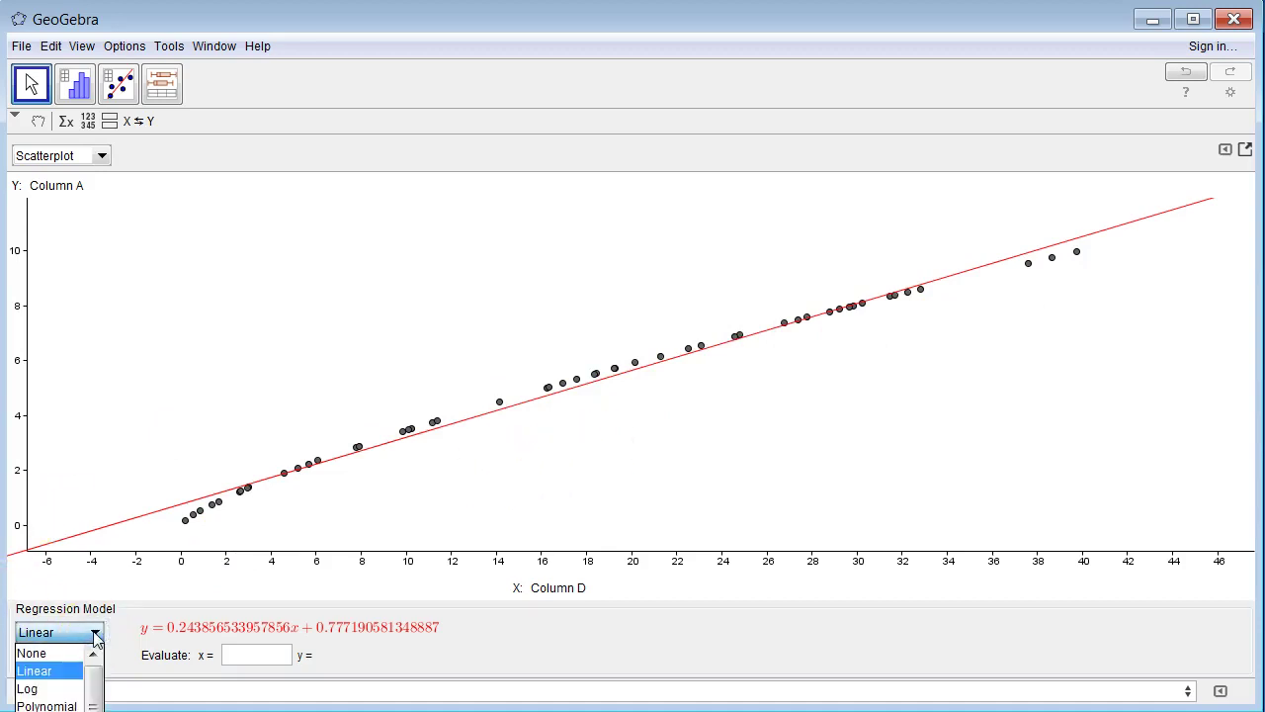
pyautogui.click(59, 688)
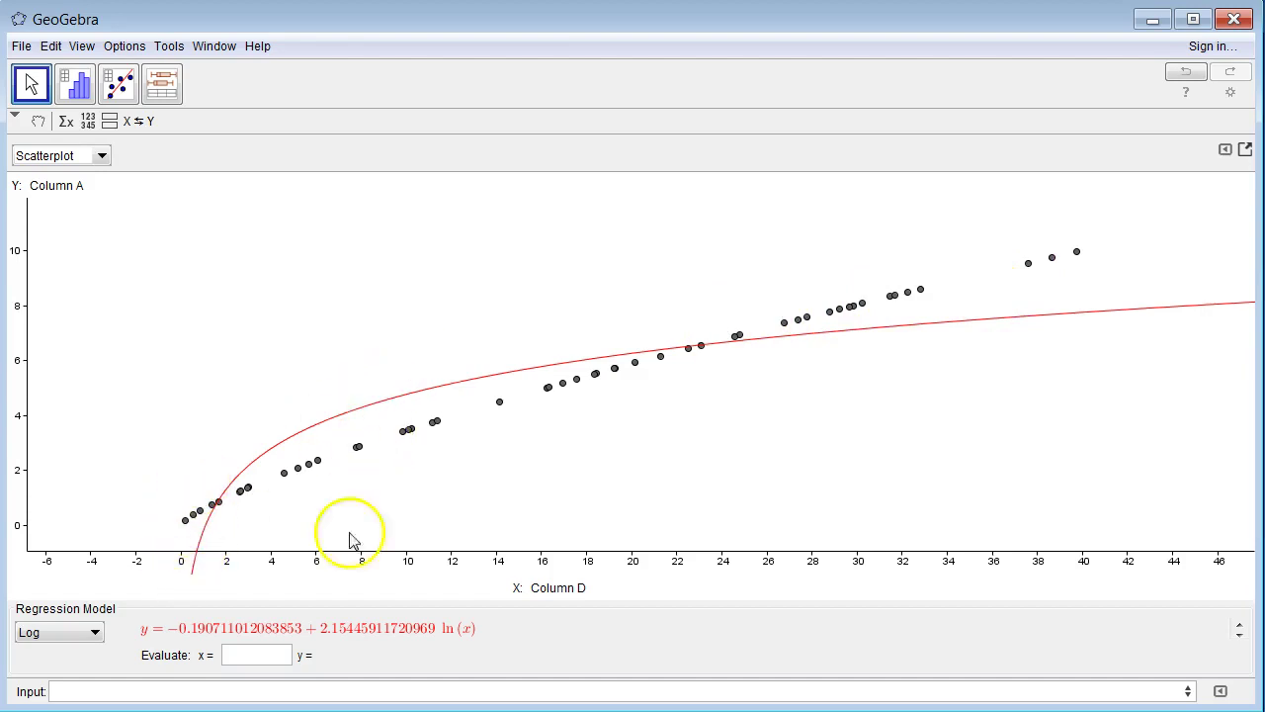
pyautogui.click(102, 156)
pyautogui.click(87, 196)
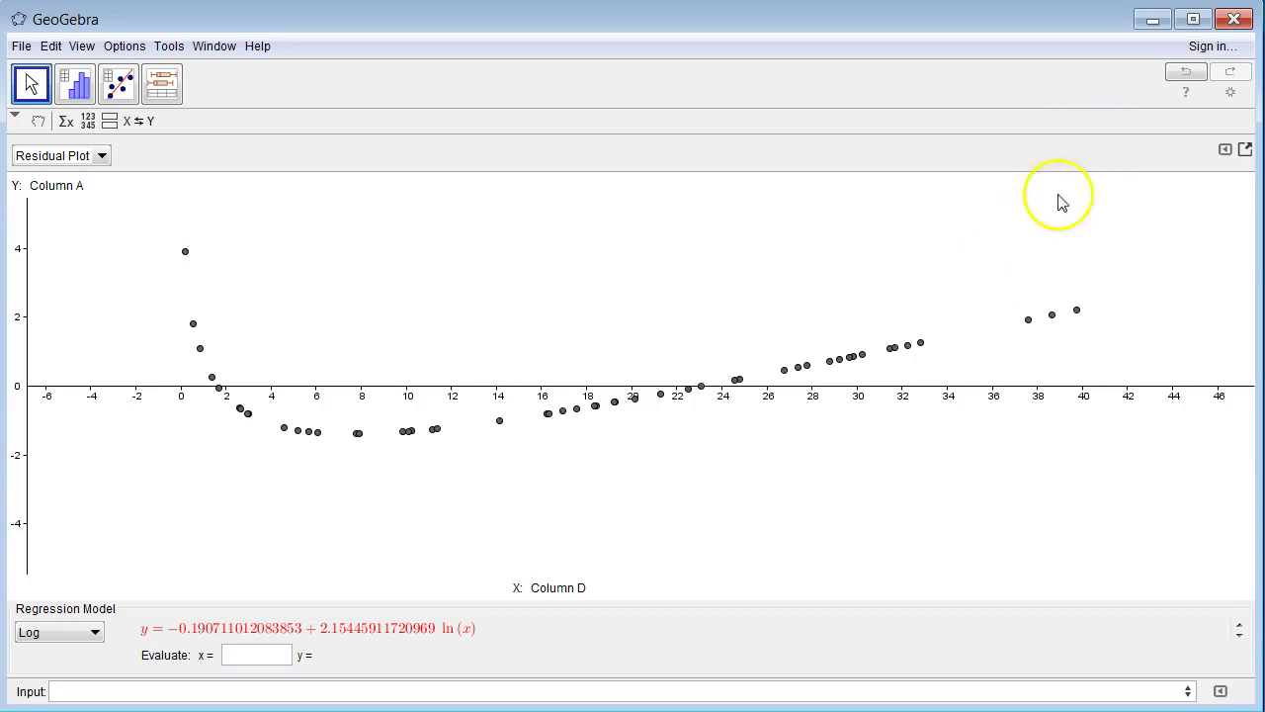
pyautogui.click(96, 632)
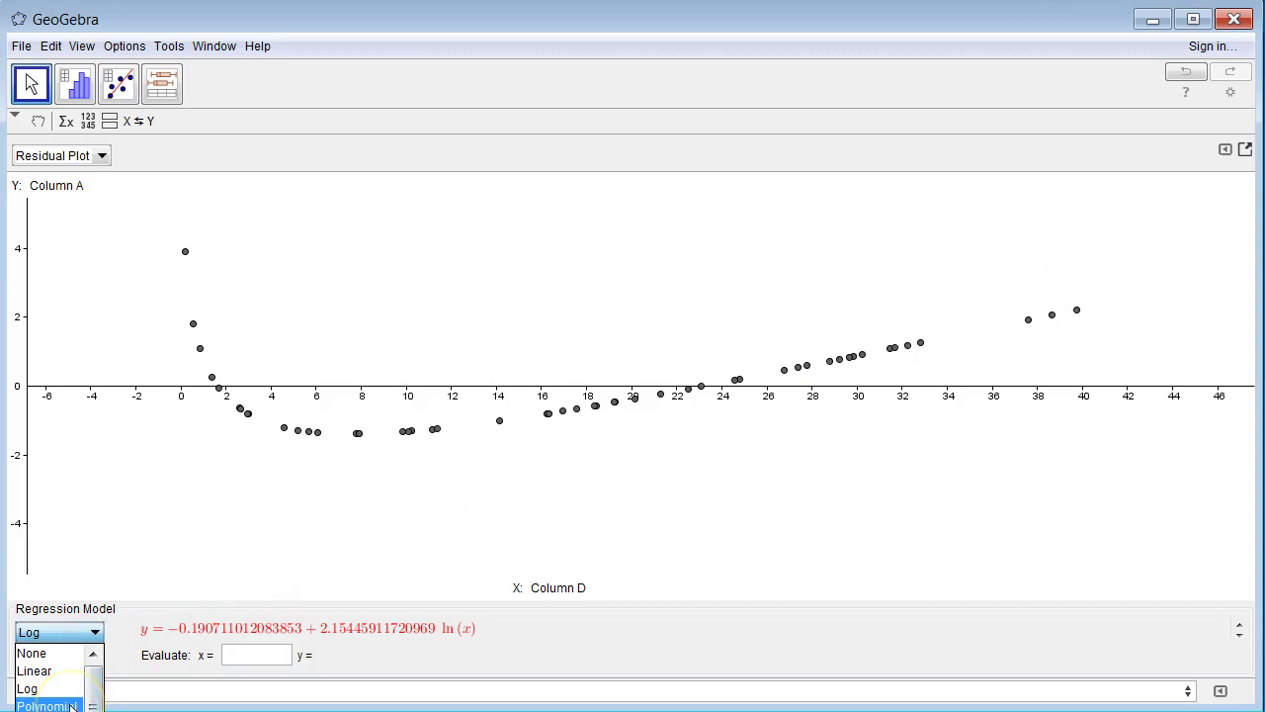
pyautogui.click(96, 156)
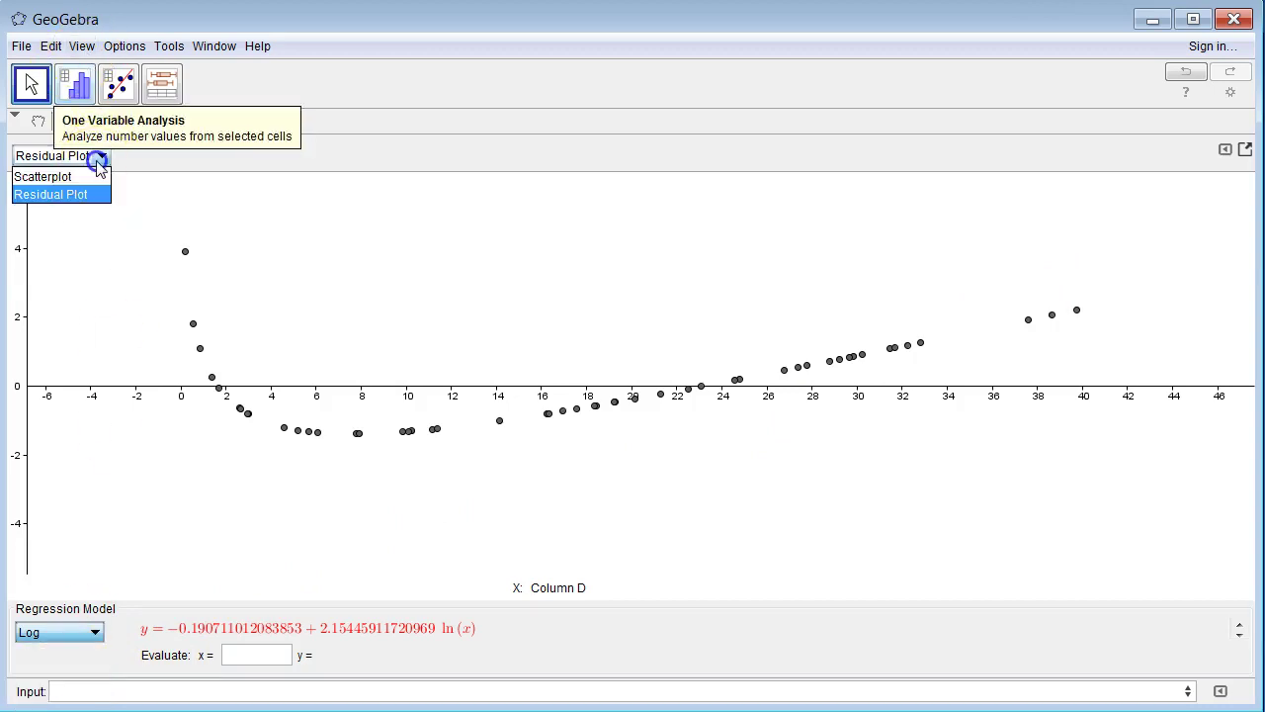
# Return to the scatterplot and fit a degree-2 Polynomial regression model
pyautogui.click(87, 178)
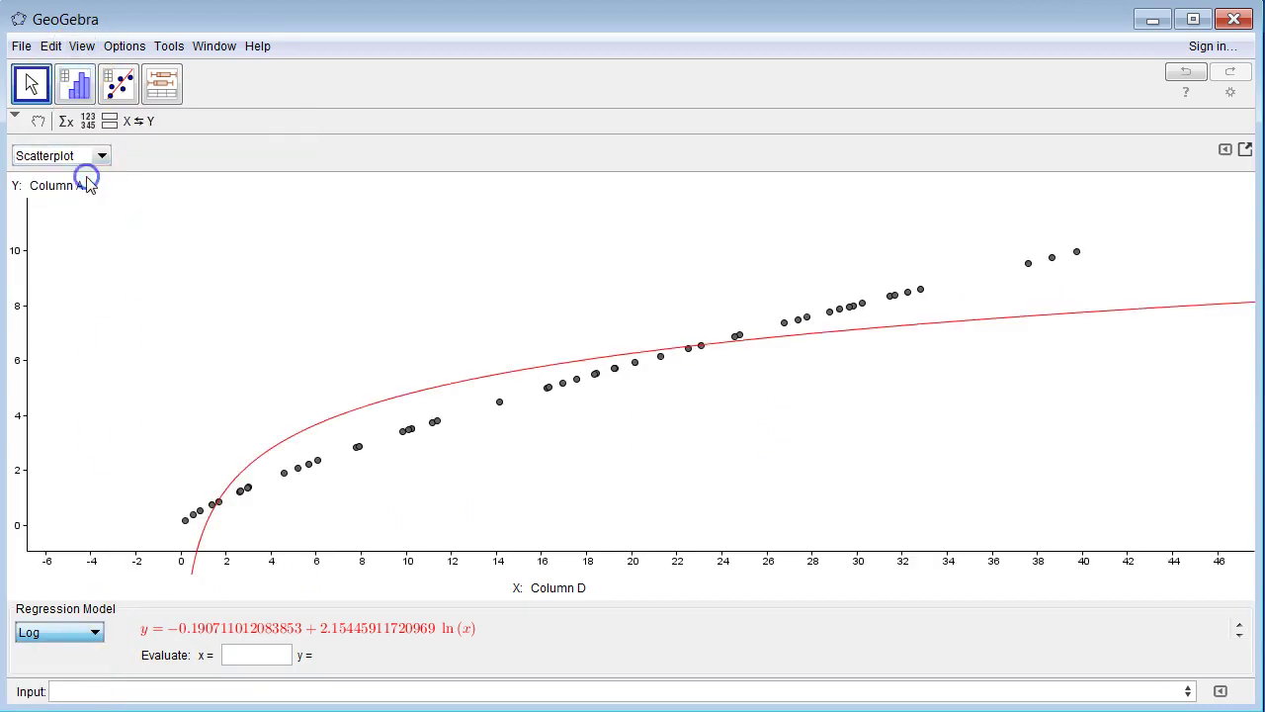
pyautogui.click(95, 632)
pyautogui.click(61, 704)
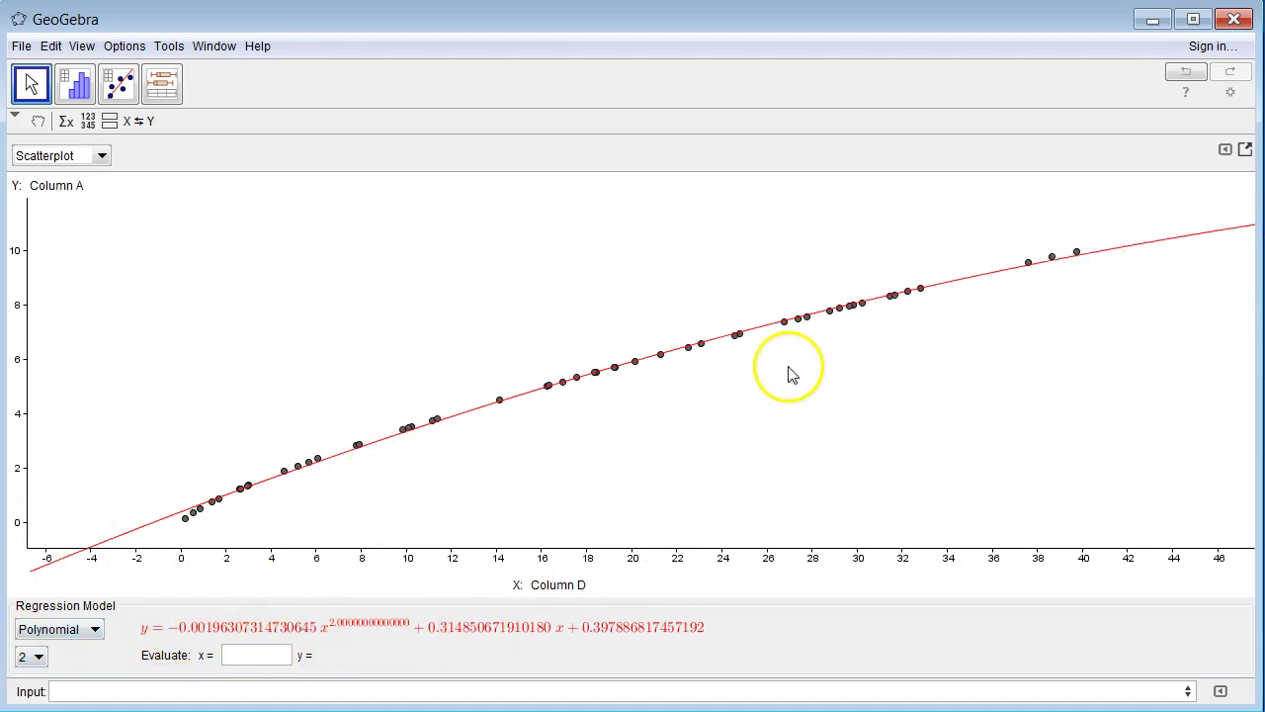
# Show the polynomial's residual plot, whose residuals wave within about ±0.3
pyautogui.click(95, 630)
pyautogui.click(103, 156)
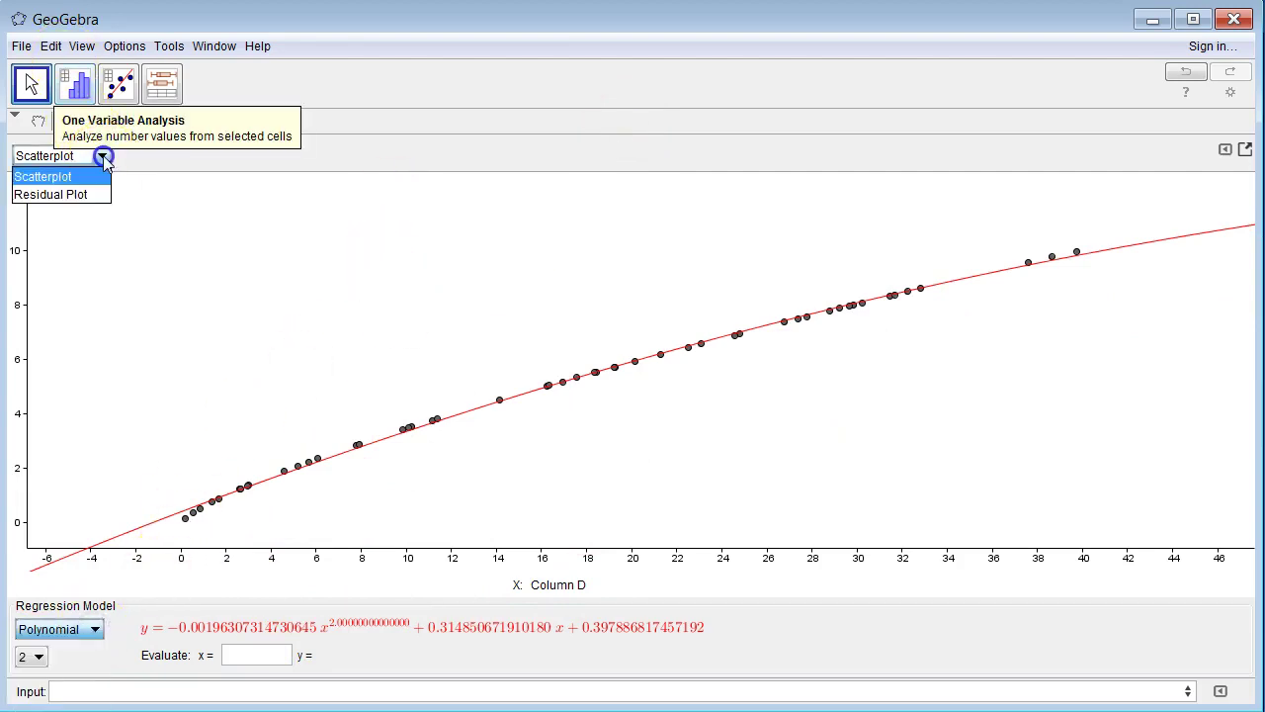
pyautogui.click(88, 198)
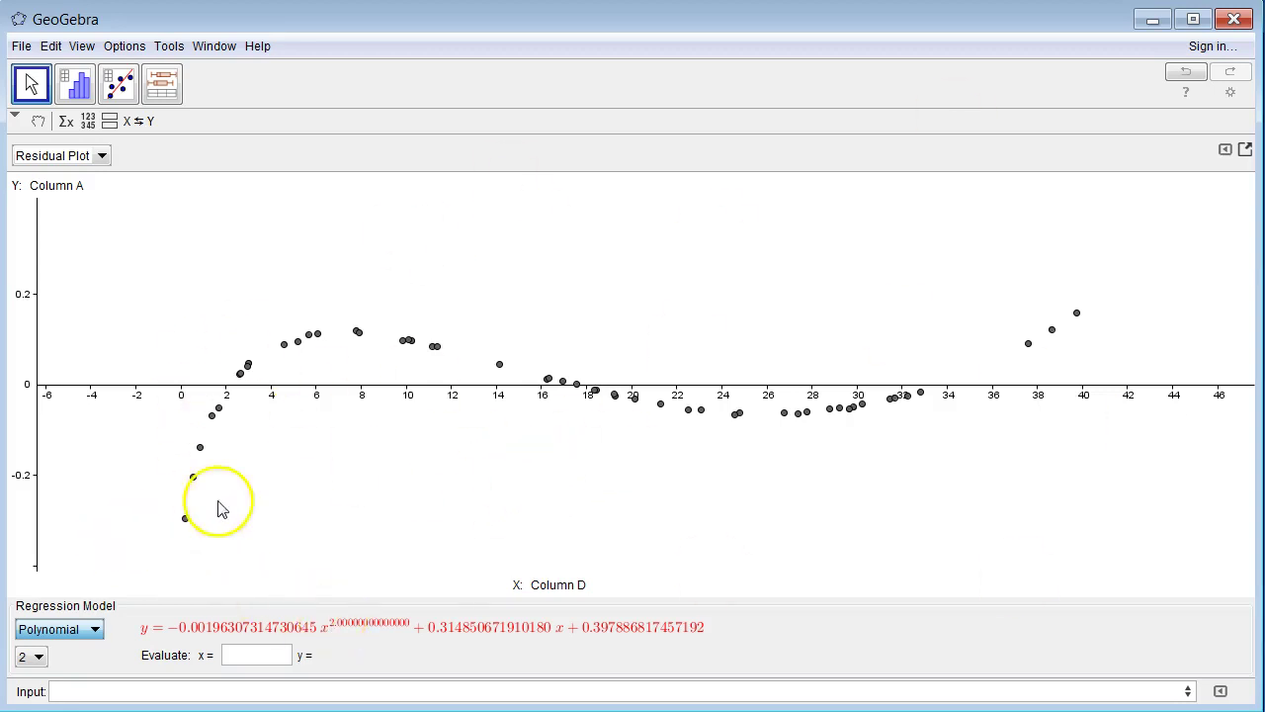
pyautogui.click(94, 629)
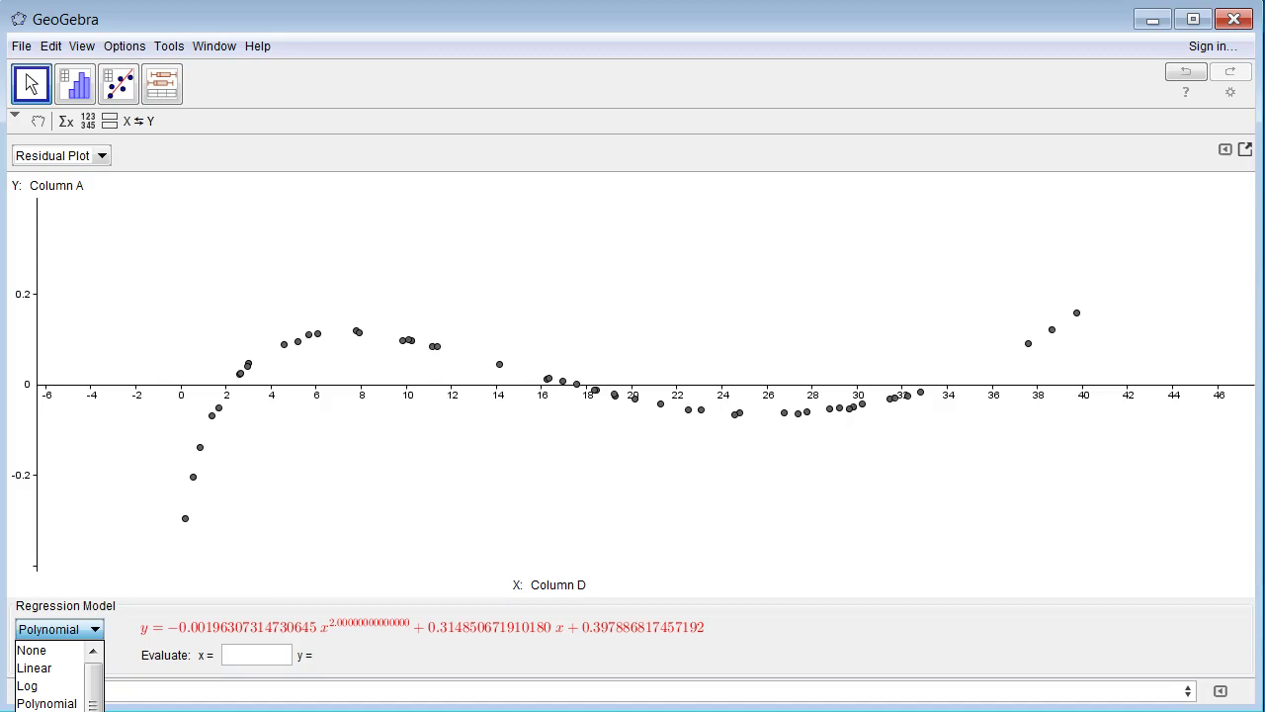
# Back on the scatterplot, fit an Exponential model, y = 1.1254 e^(0.0696x)
pyautogui.click(97, 158)
pyautogui.click(85, 178)
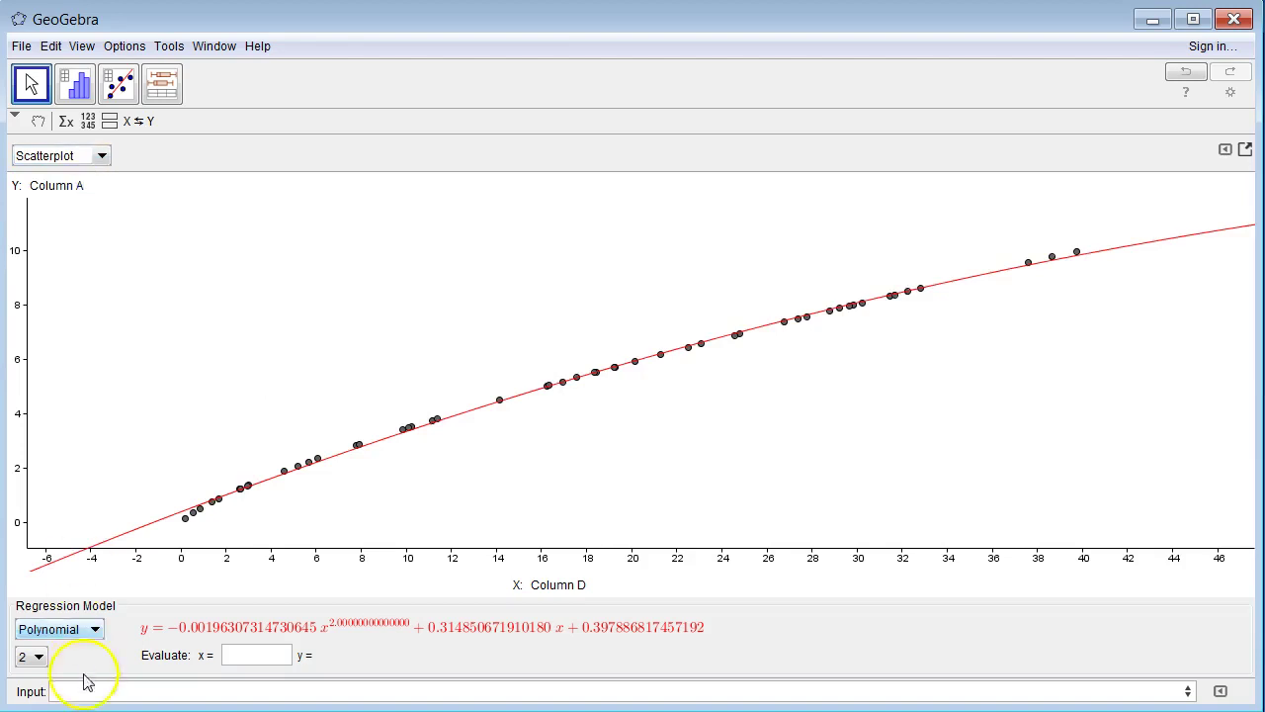
pyautogui.click(95, 629)
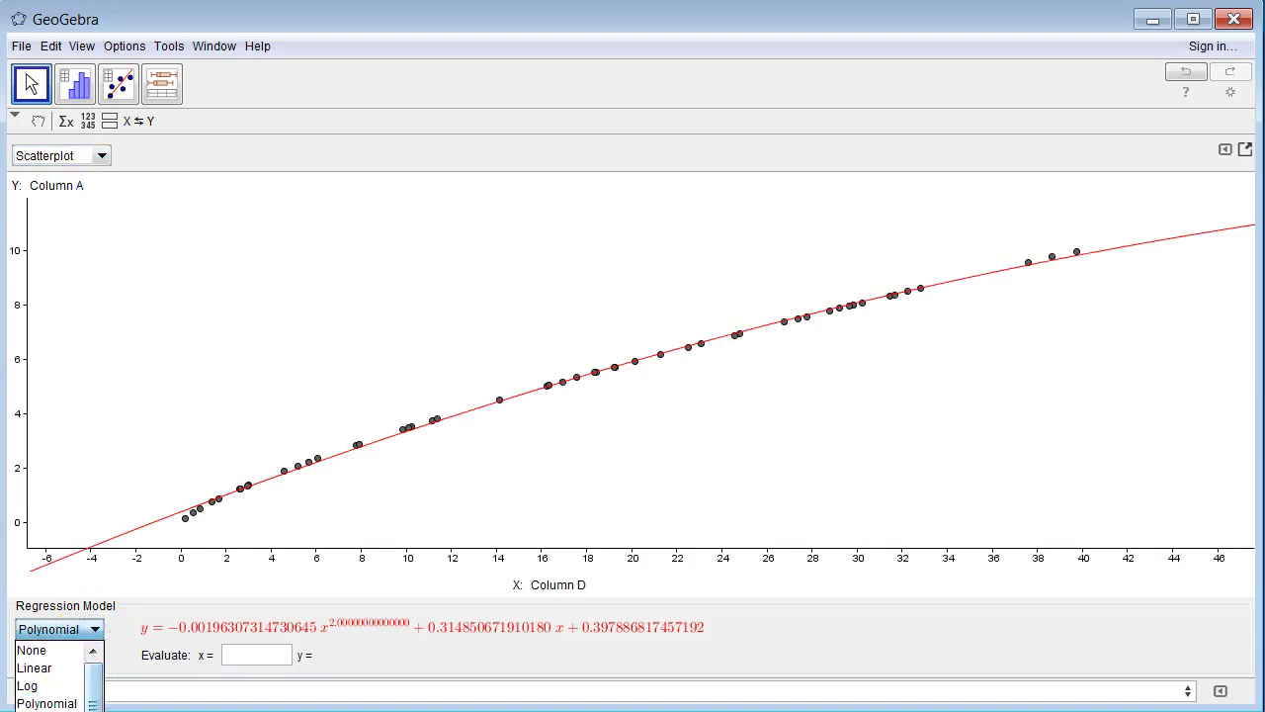
pyautogui.click(46, 710)
pyautogui.click(81, 691)
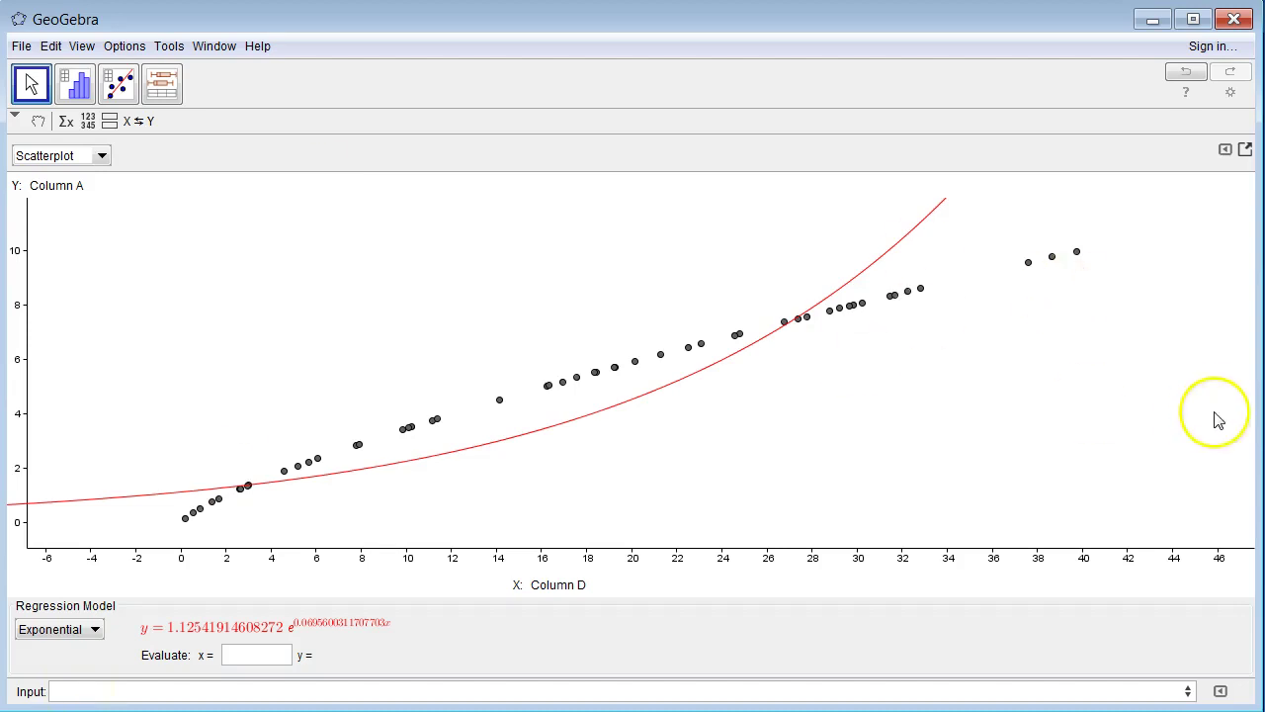
# Show the exponential fit's residual plot, which arches then drops to about −8
pyautogui.click(100, 158)
pyautogui.click(91, 195)
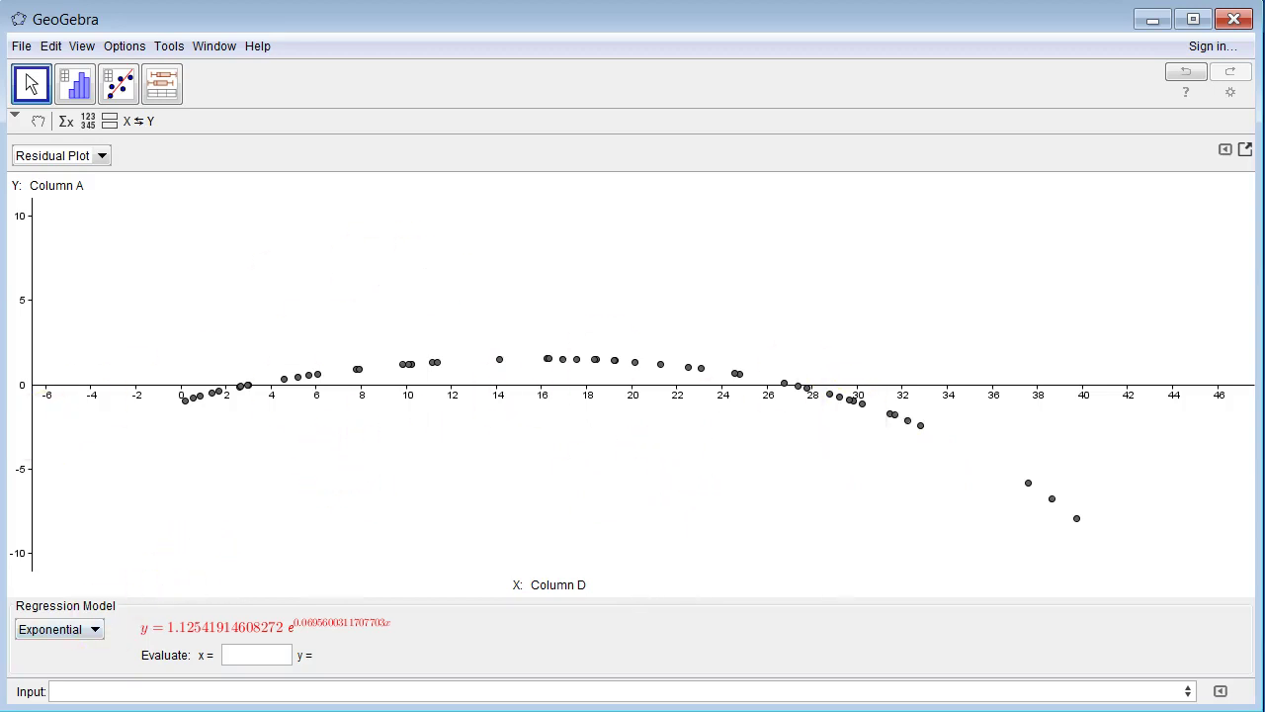
pyautogui.click(94, 630)
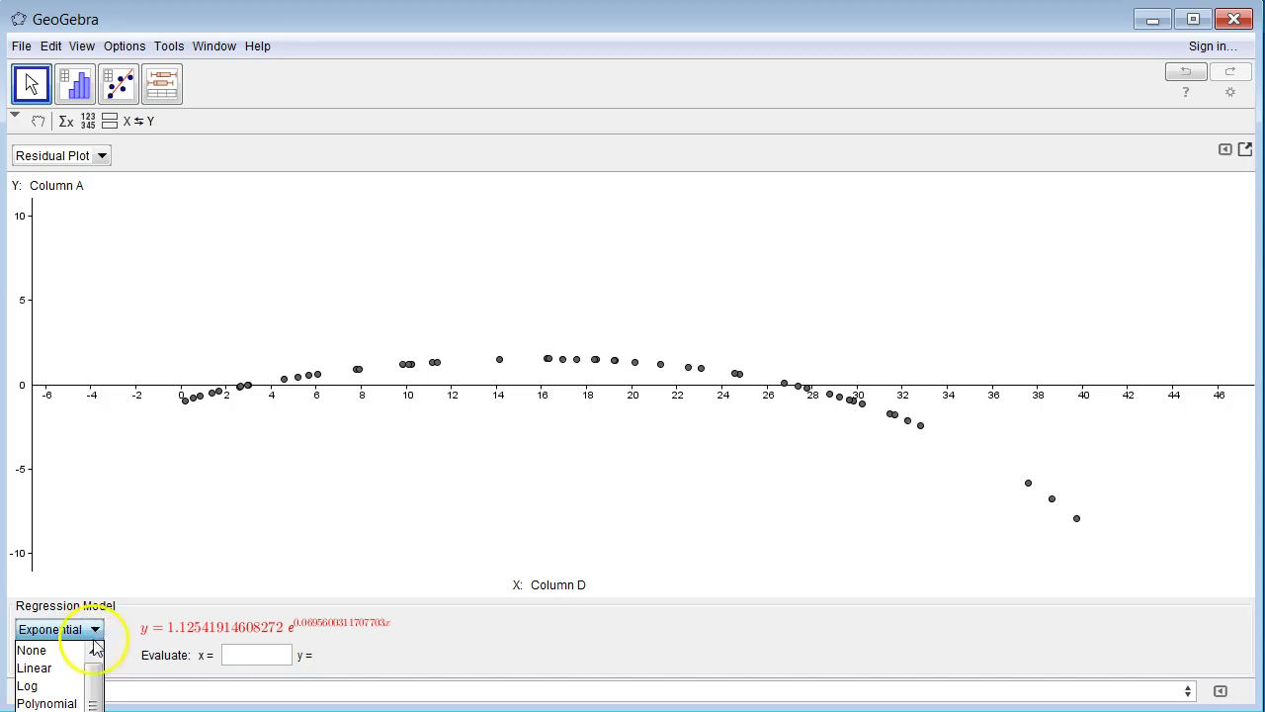
# Switch the regression back to the degree-2 Polynomial and reopen the model list
pyautogui.click(77, 703)
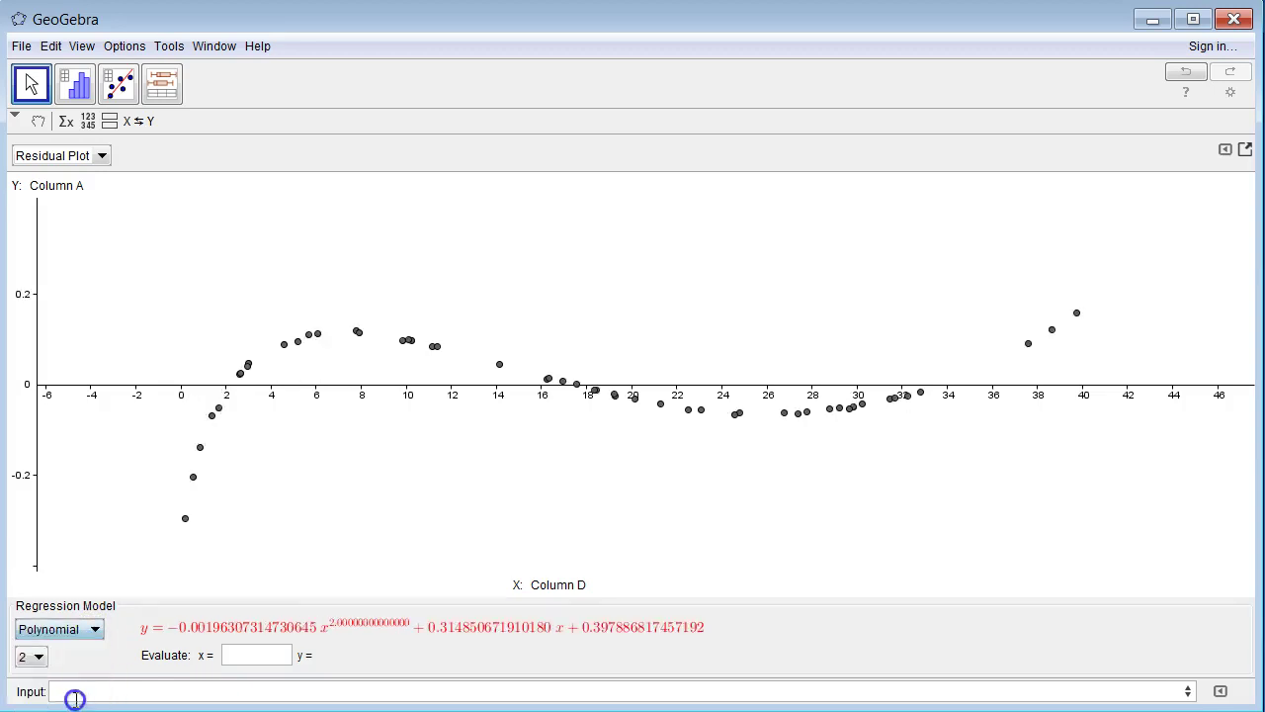
pyautogui.click(95, 628)
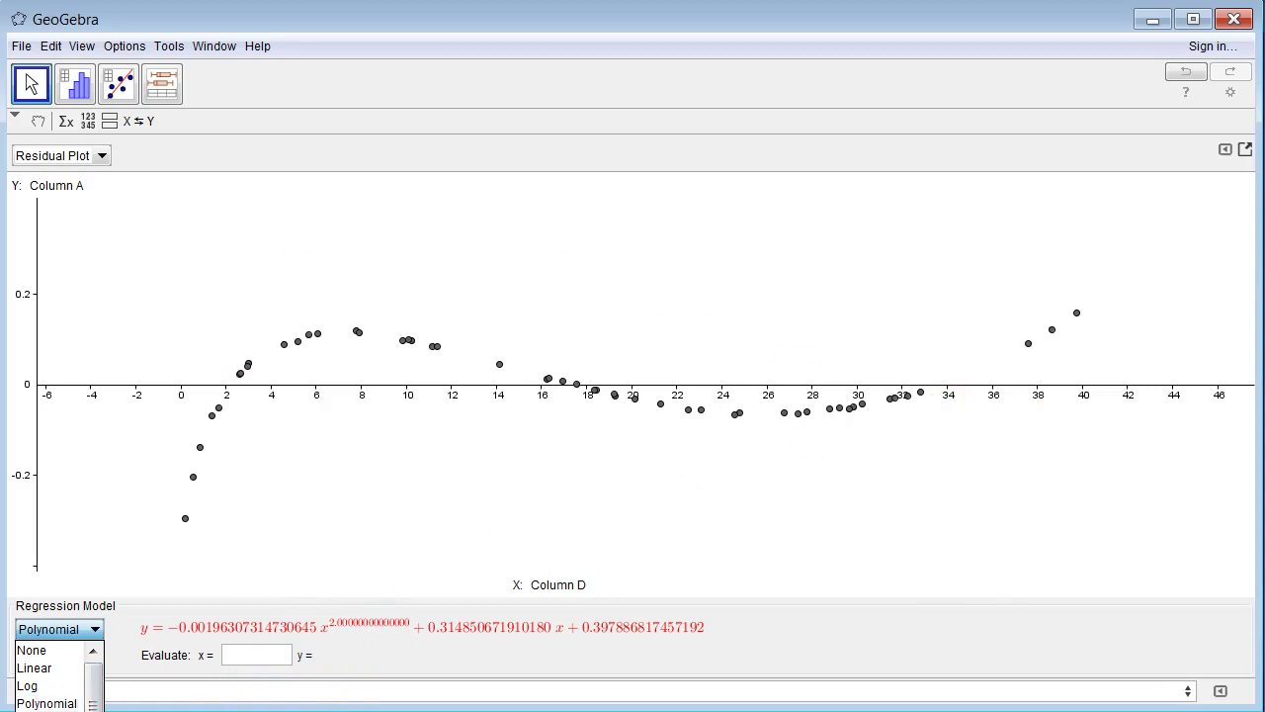
# Fit a Power model (y = 0.5874x^0.7688), check its random residuals, then return to the scatterplot
pyautogui.press('Down')
pyautogui.press('Return')
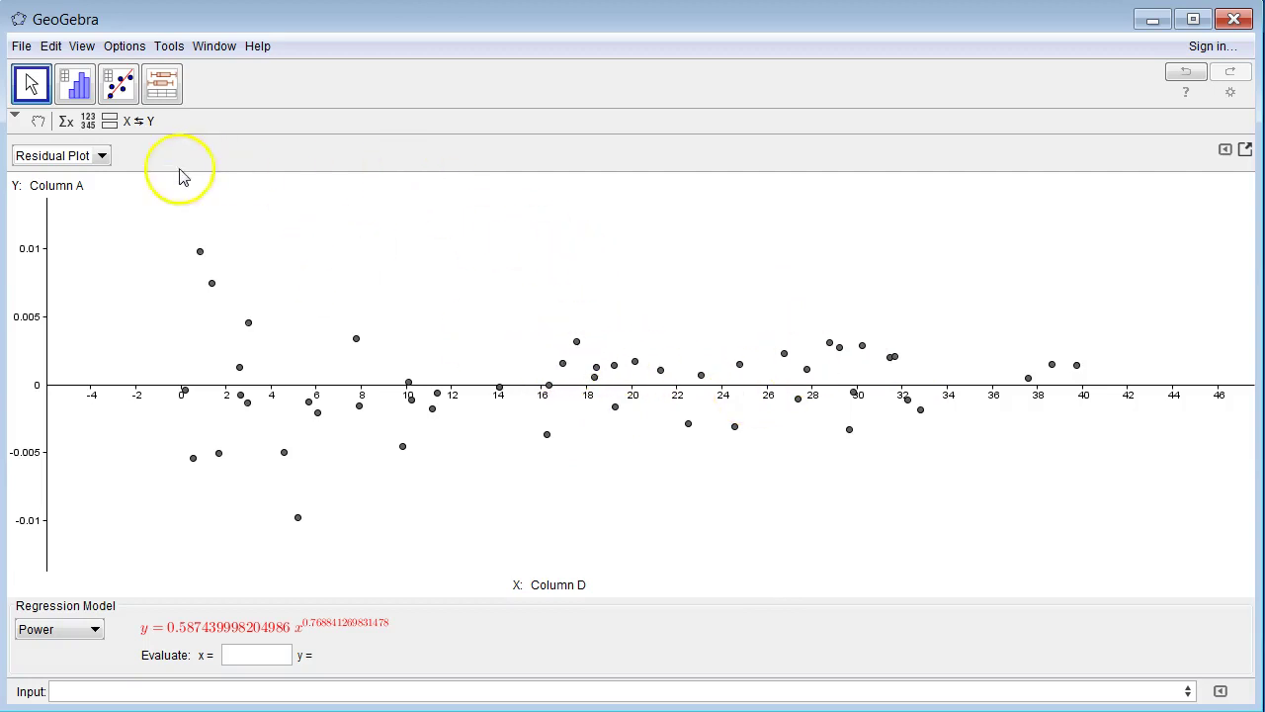
pyautogui.click(101, 156)
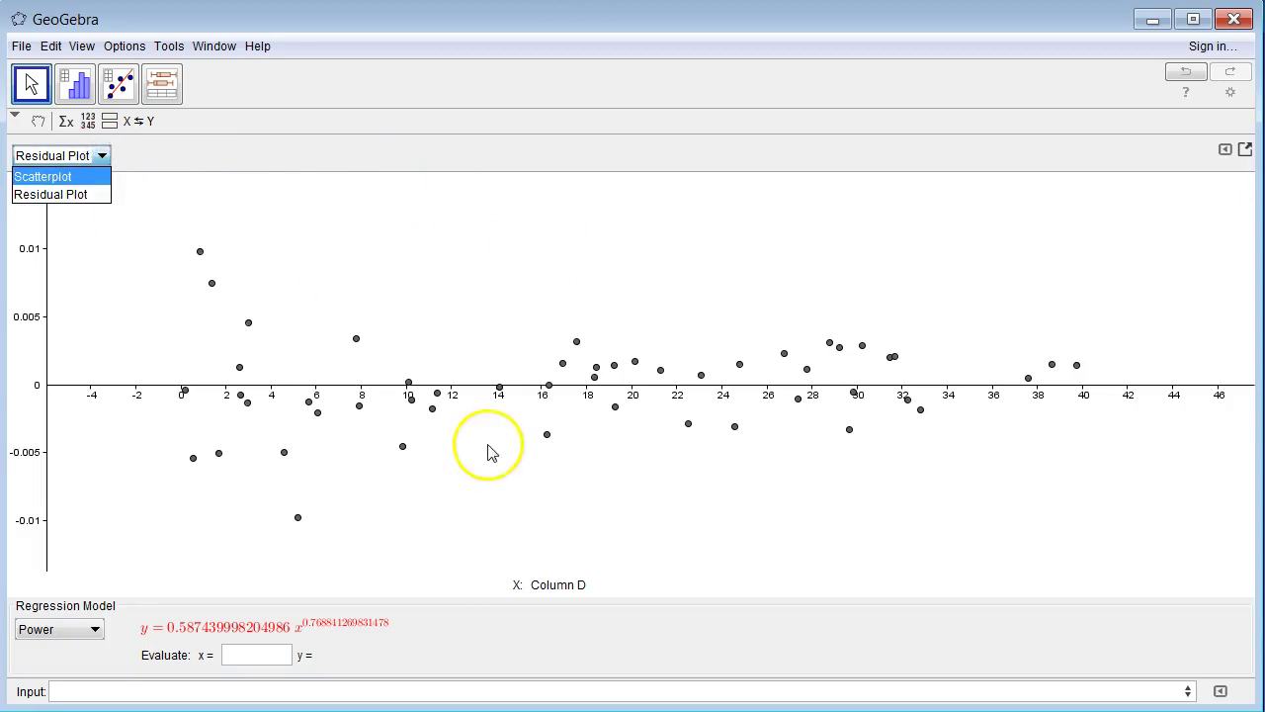
pyautogui.click(93, 178)
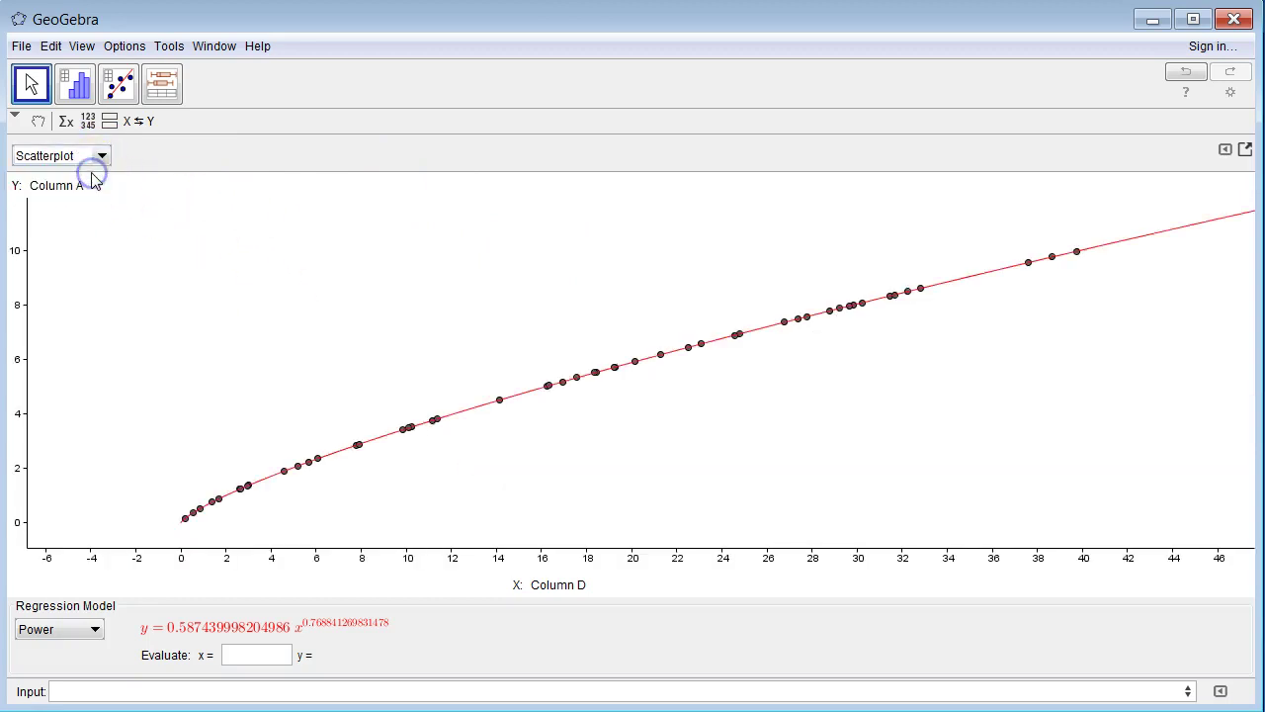